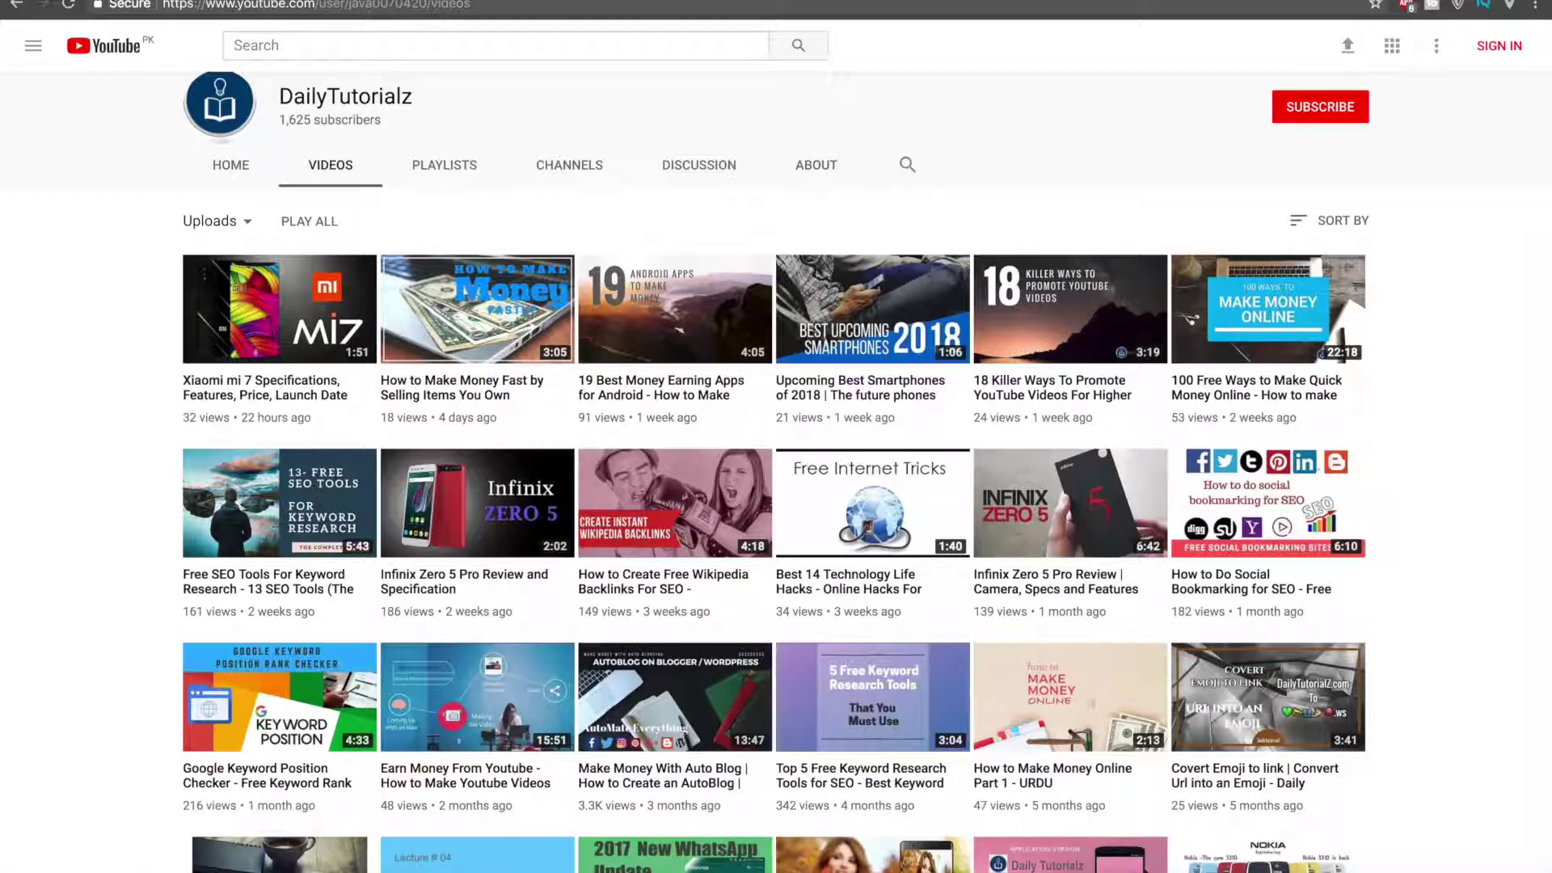
Step: Load the router admin page at 192.168.1.1 in a new private tab
key("super+t")
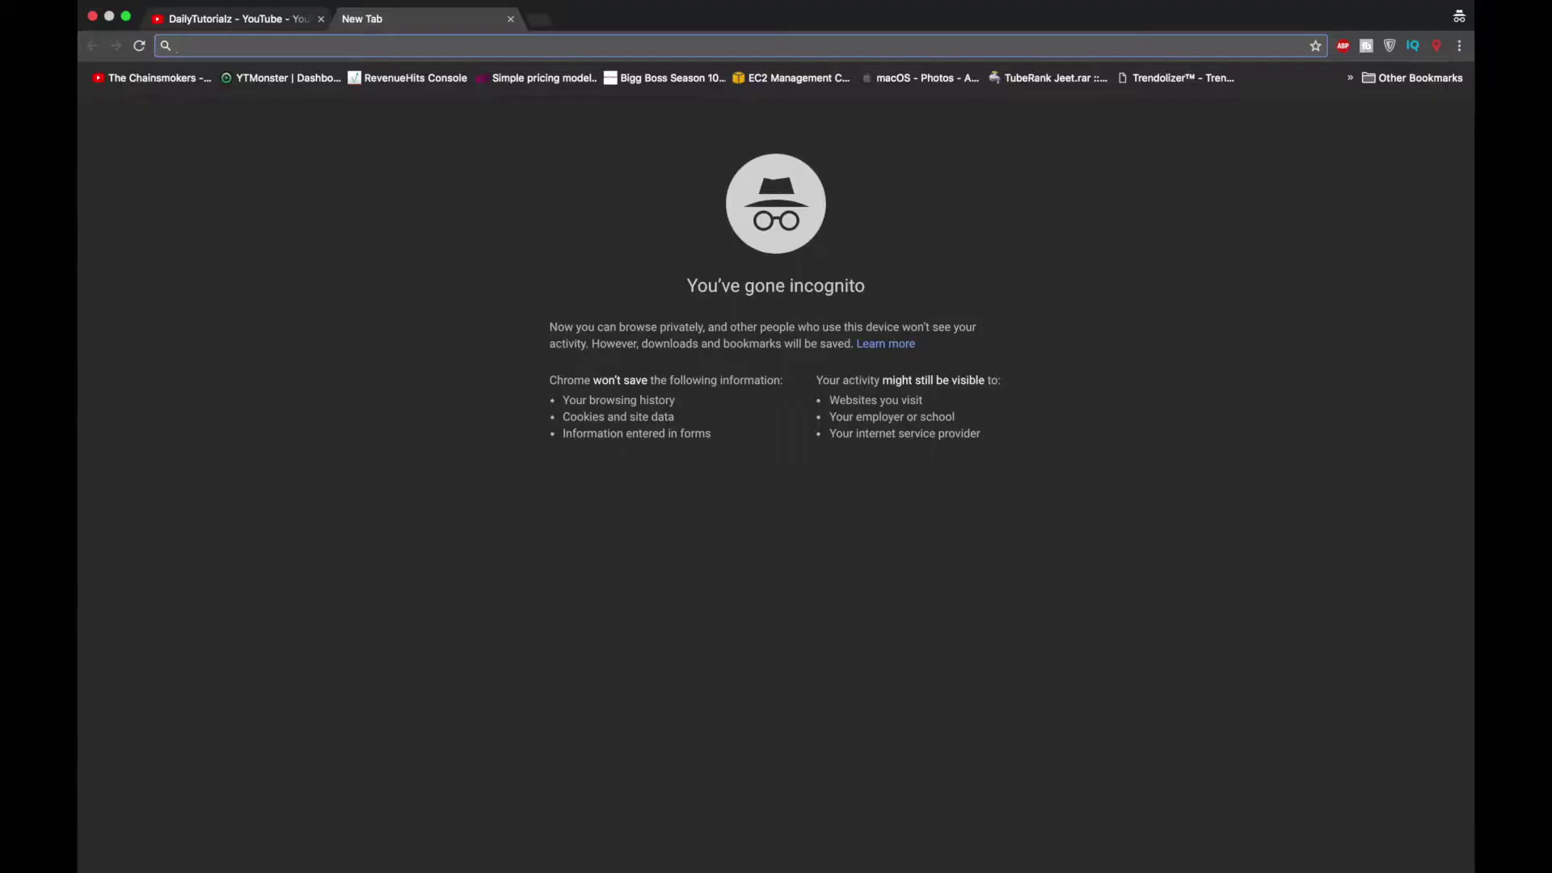
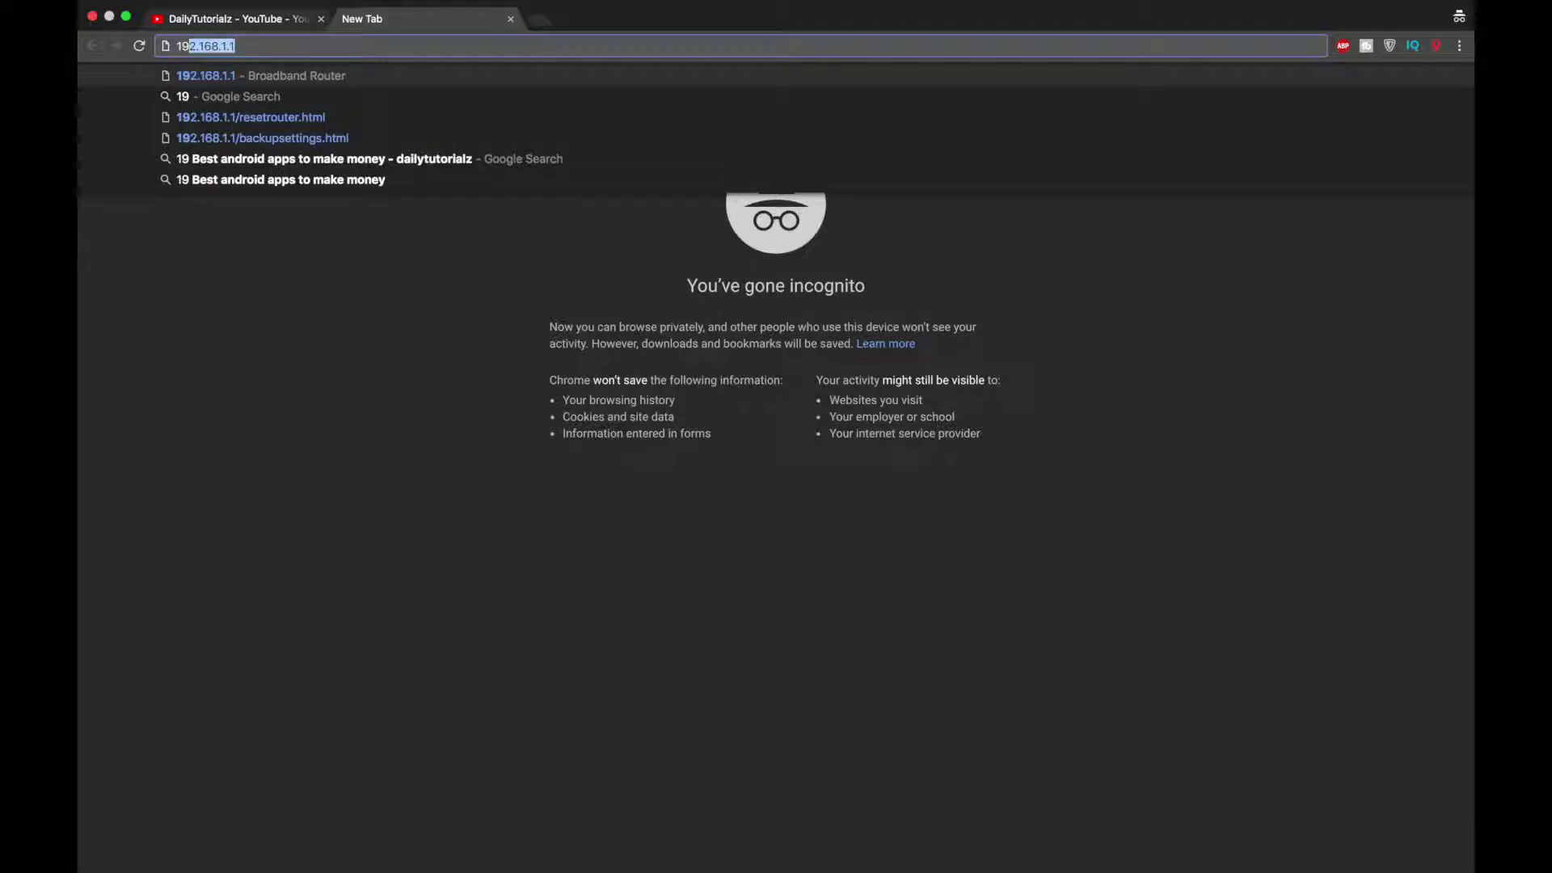
key("Return")
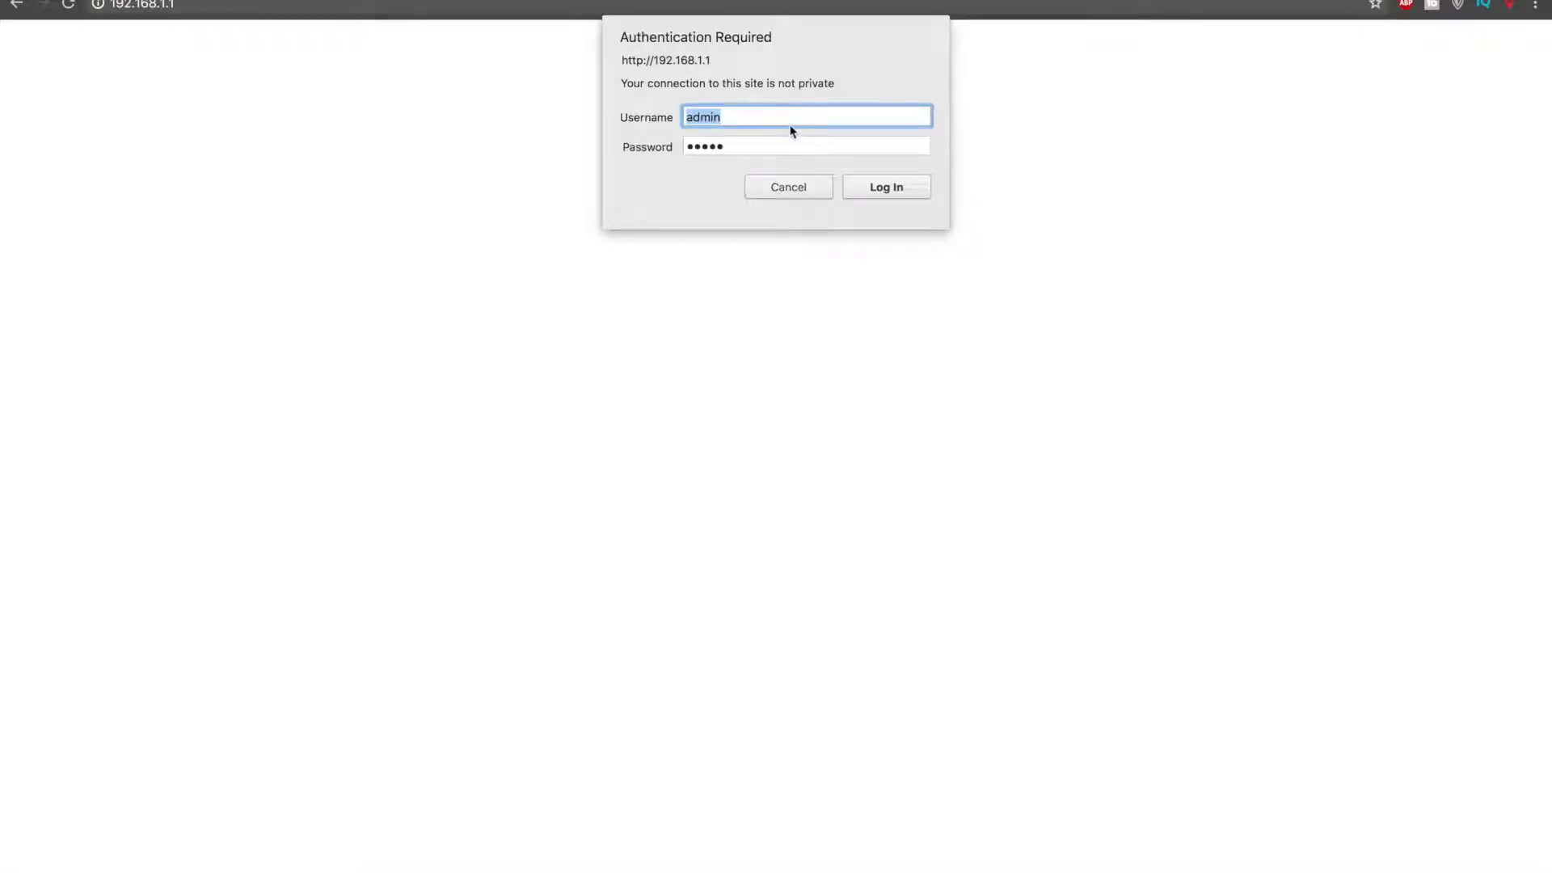
key("Tab")
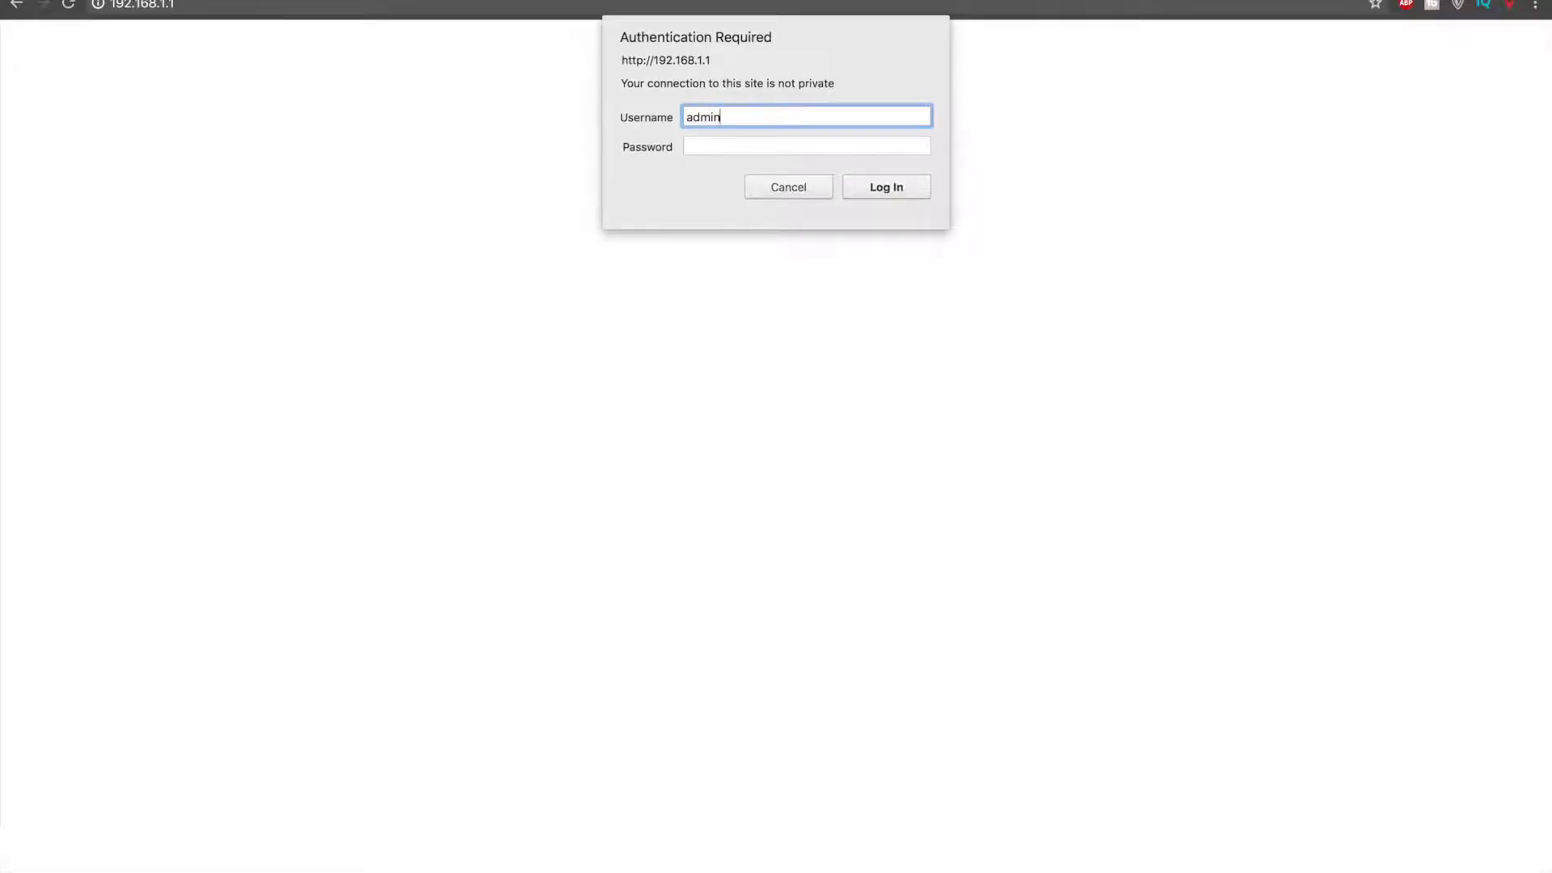
key("Tab")
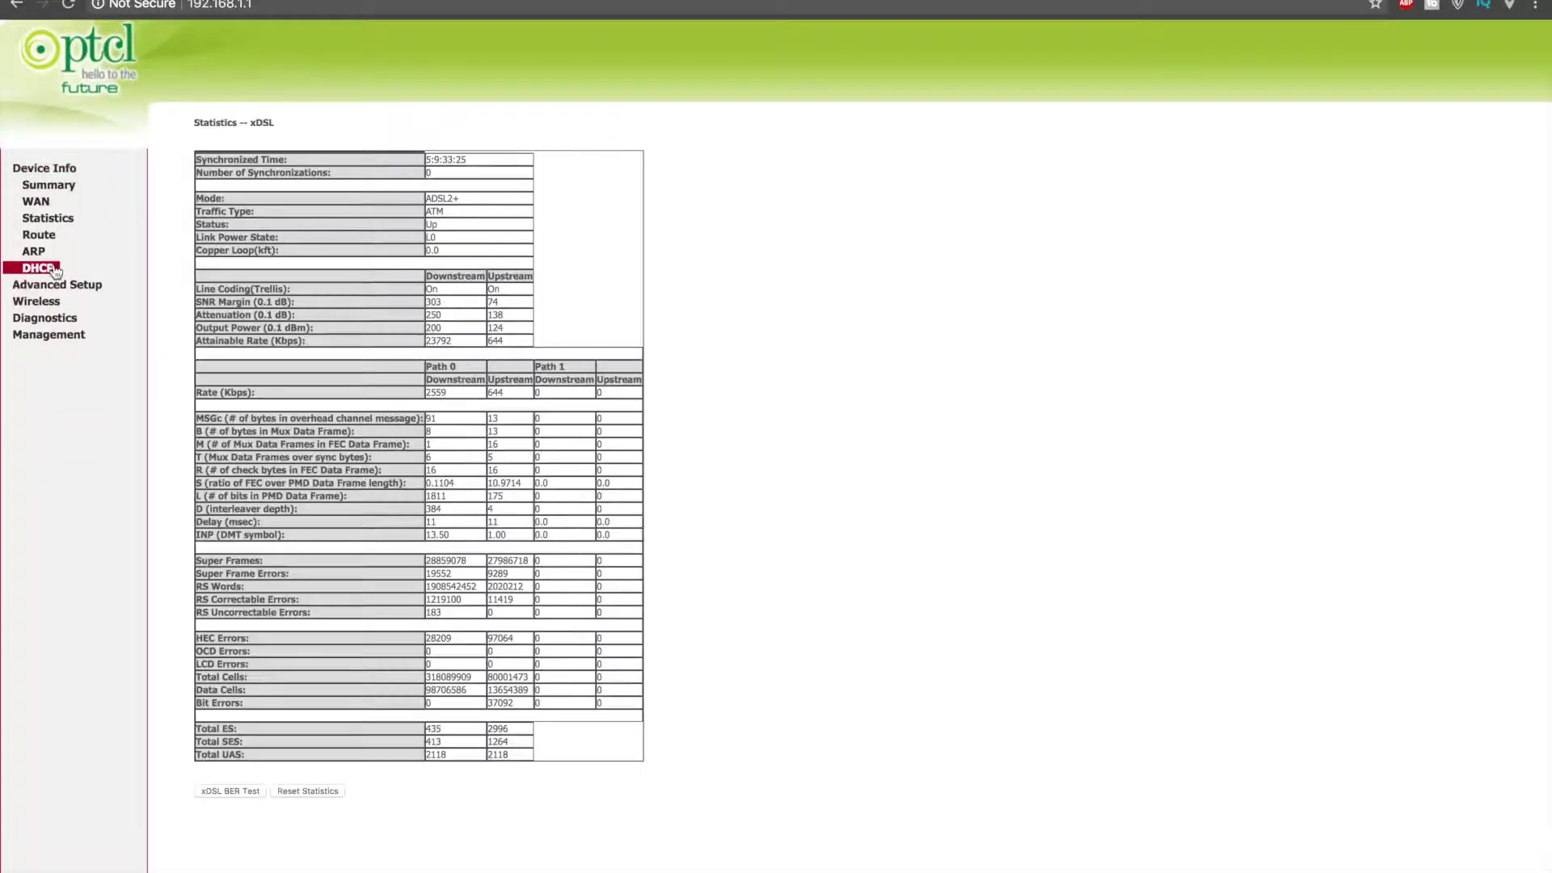
Step: In the DHCP Leases table, copy row 8's MAC address 00:08:22:ba:4b:22
left_click(38, 269)
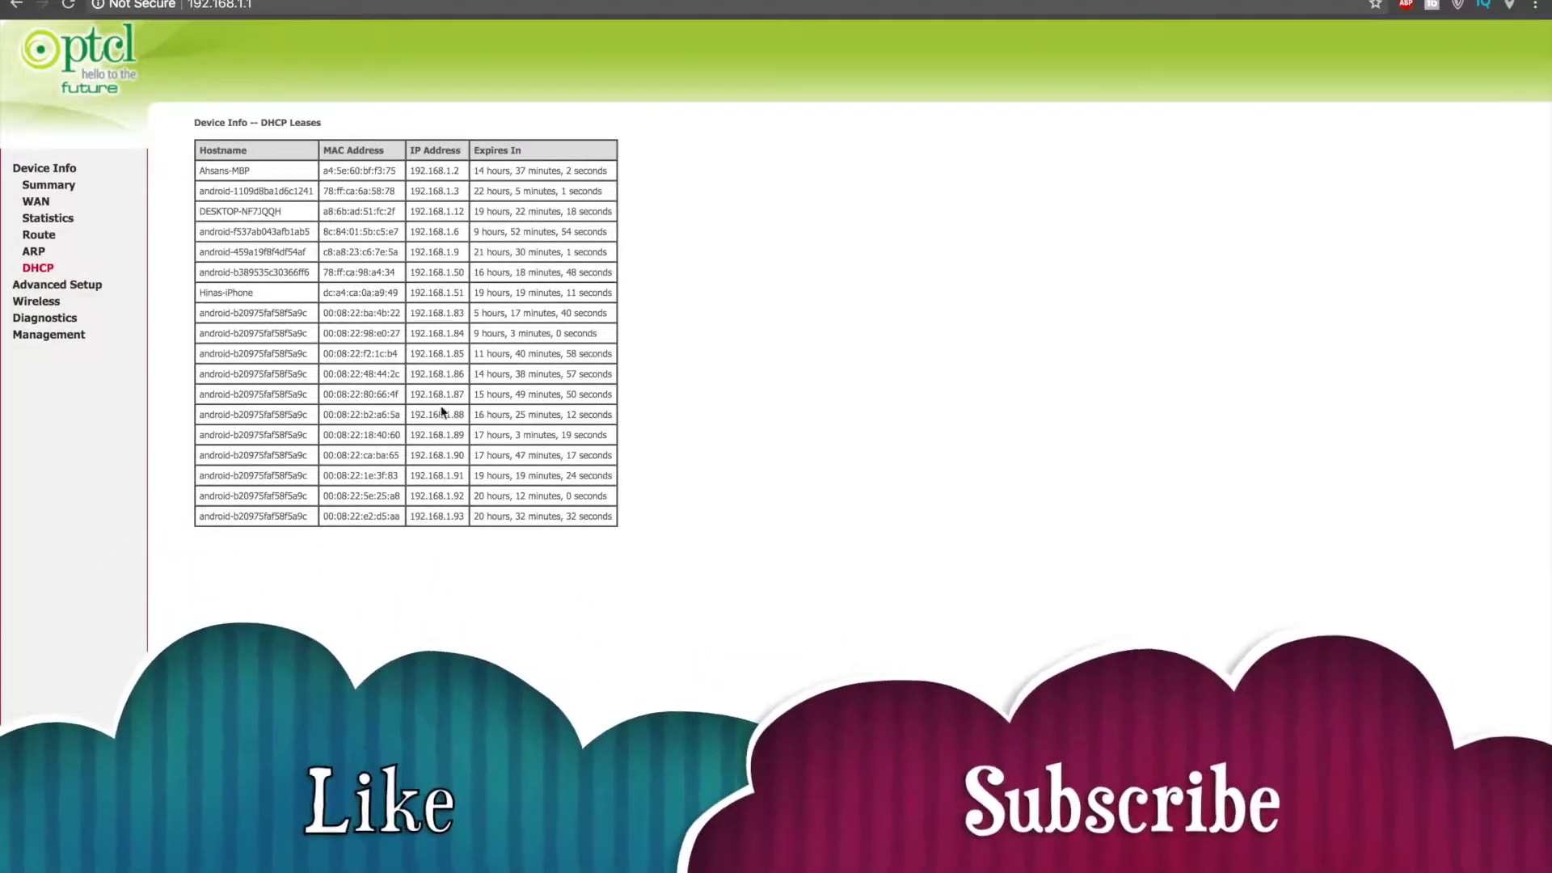
left_click_drag(202, 168, 594, 261)
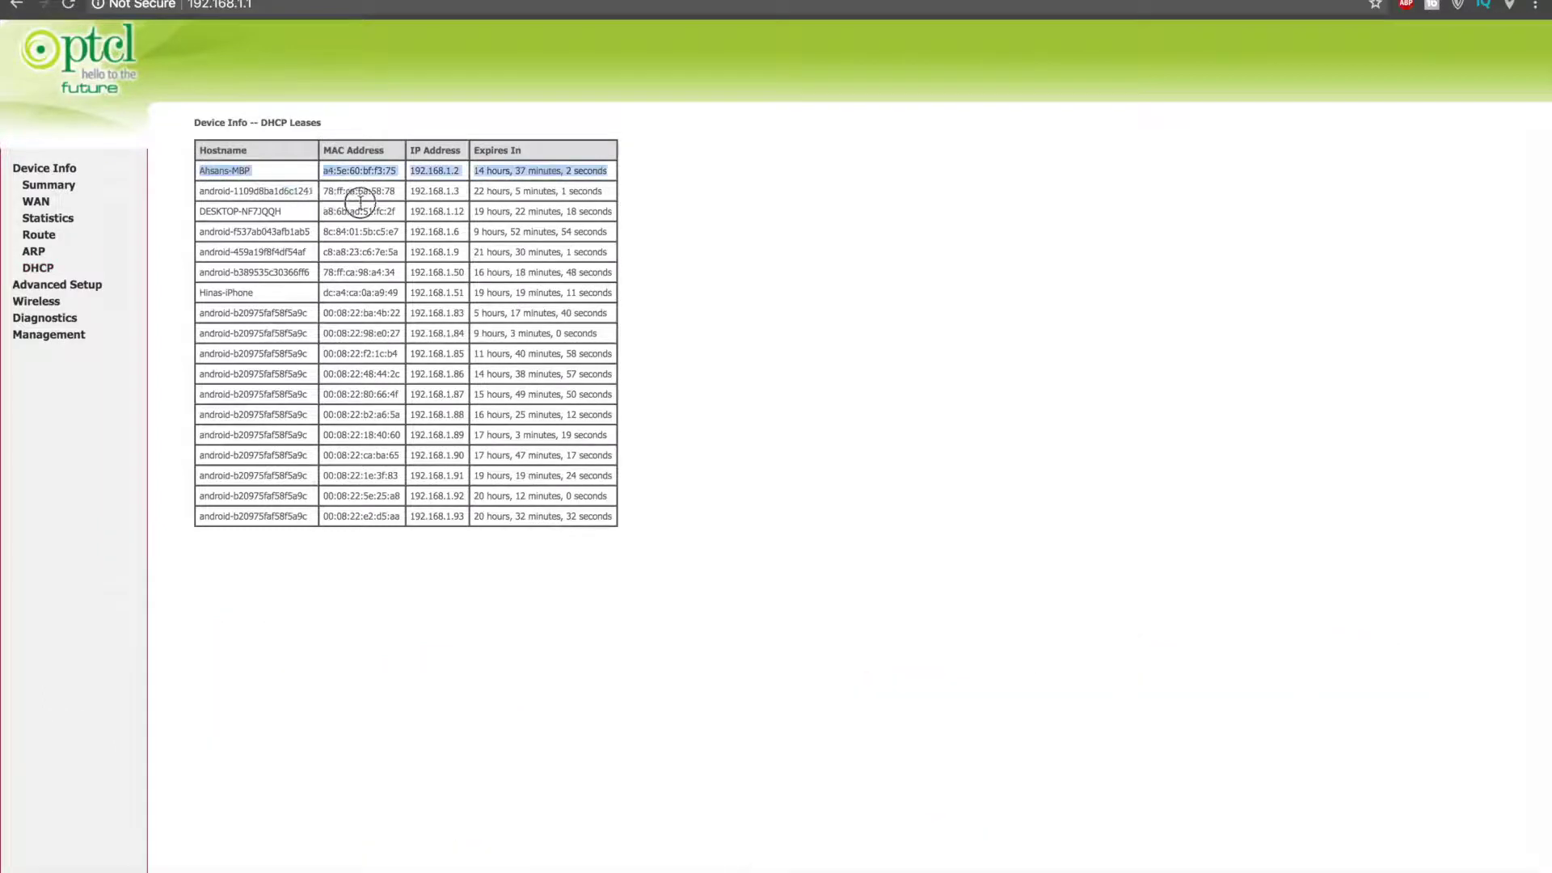
left_click(593, 257)
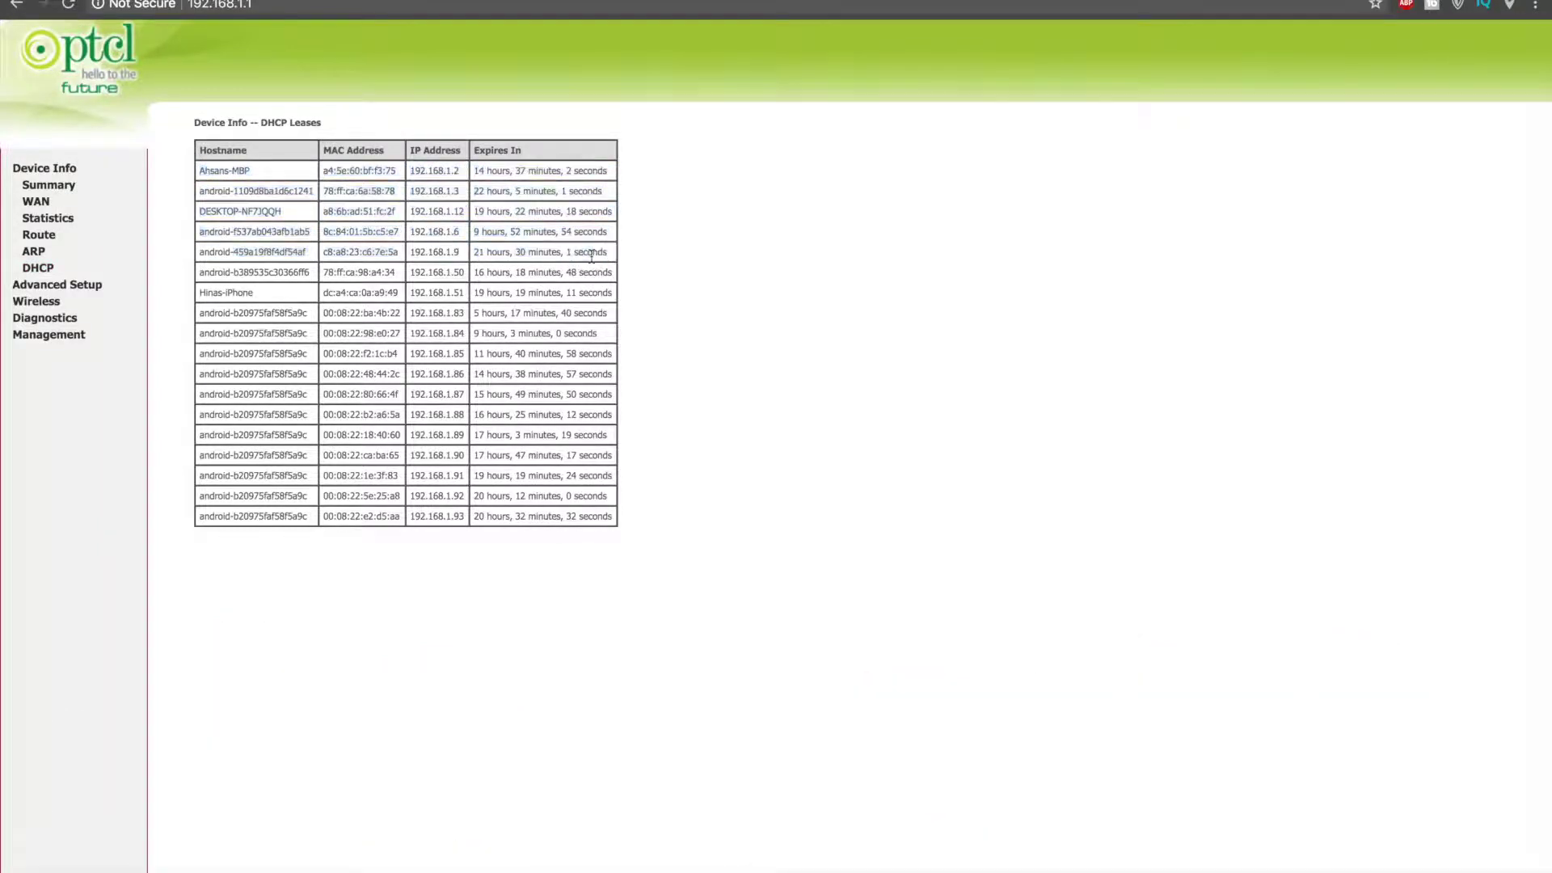
triple_click(264, 312)
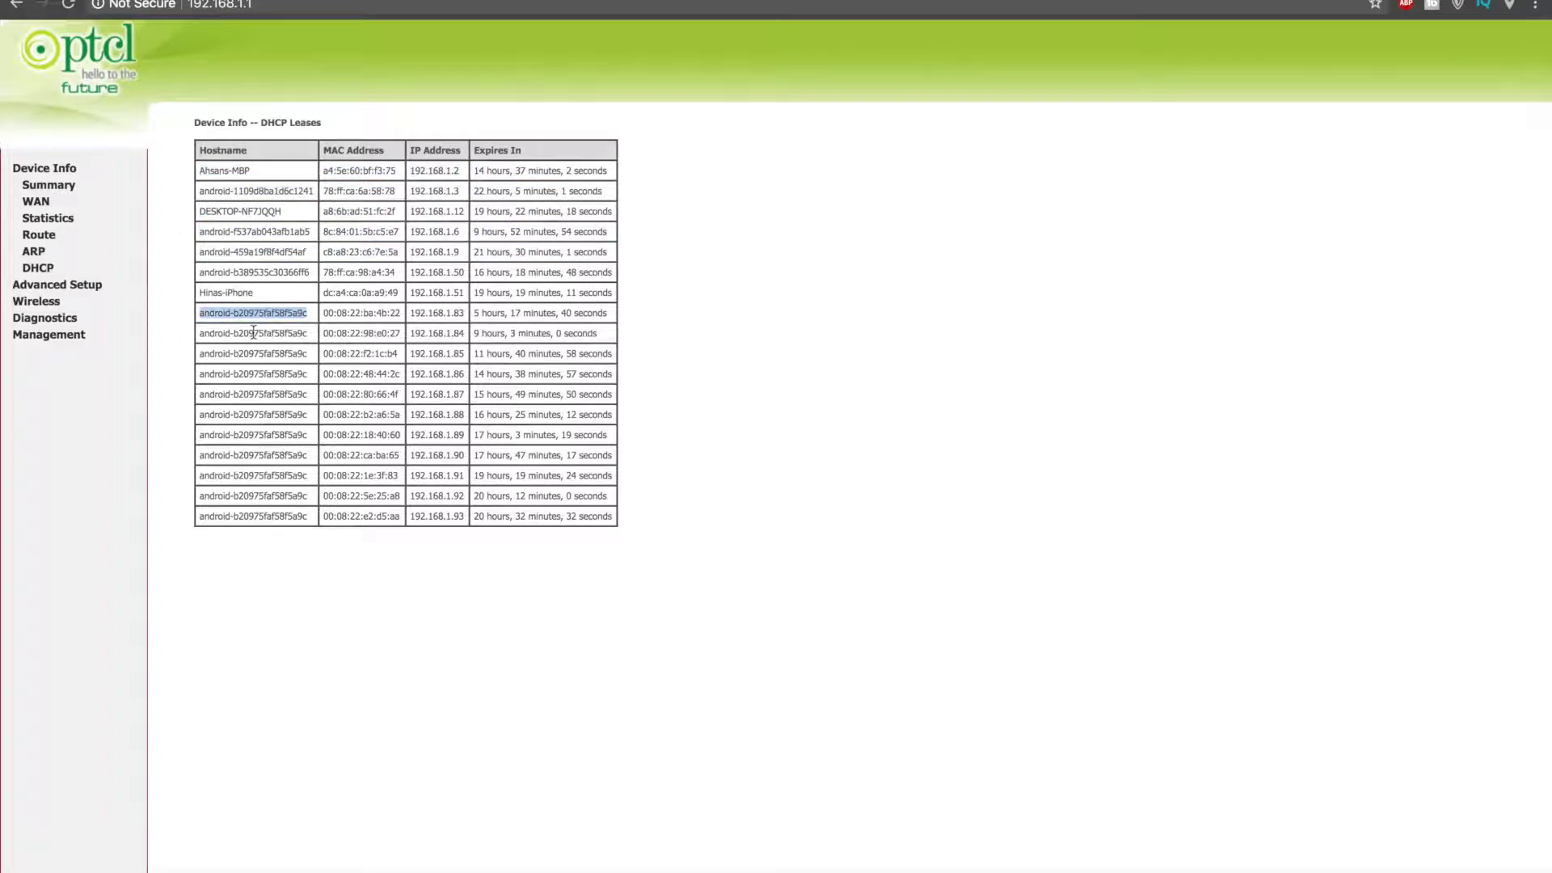
triple_click(360, 316)
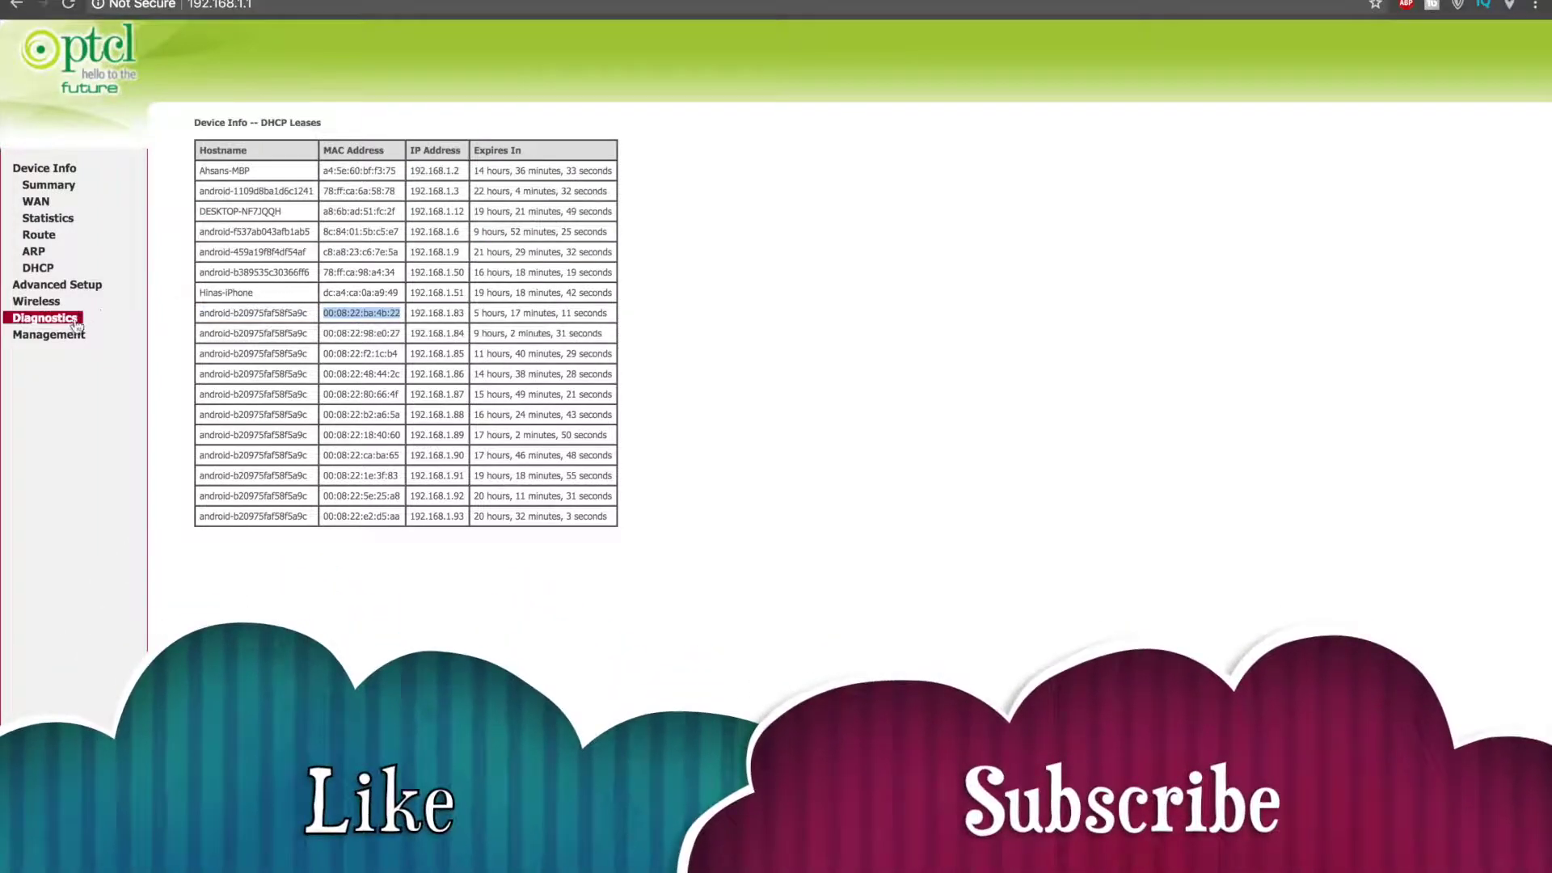
left_click(56, 284)
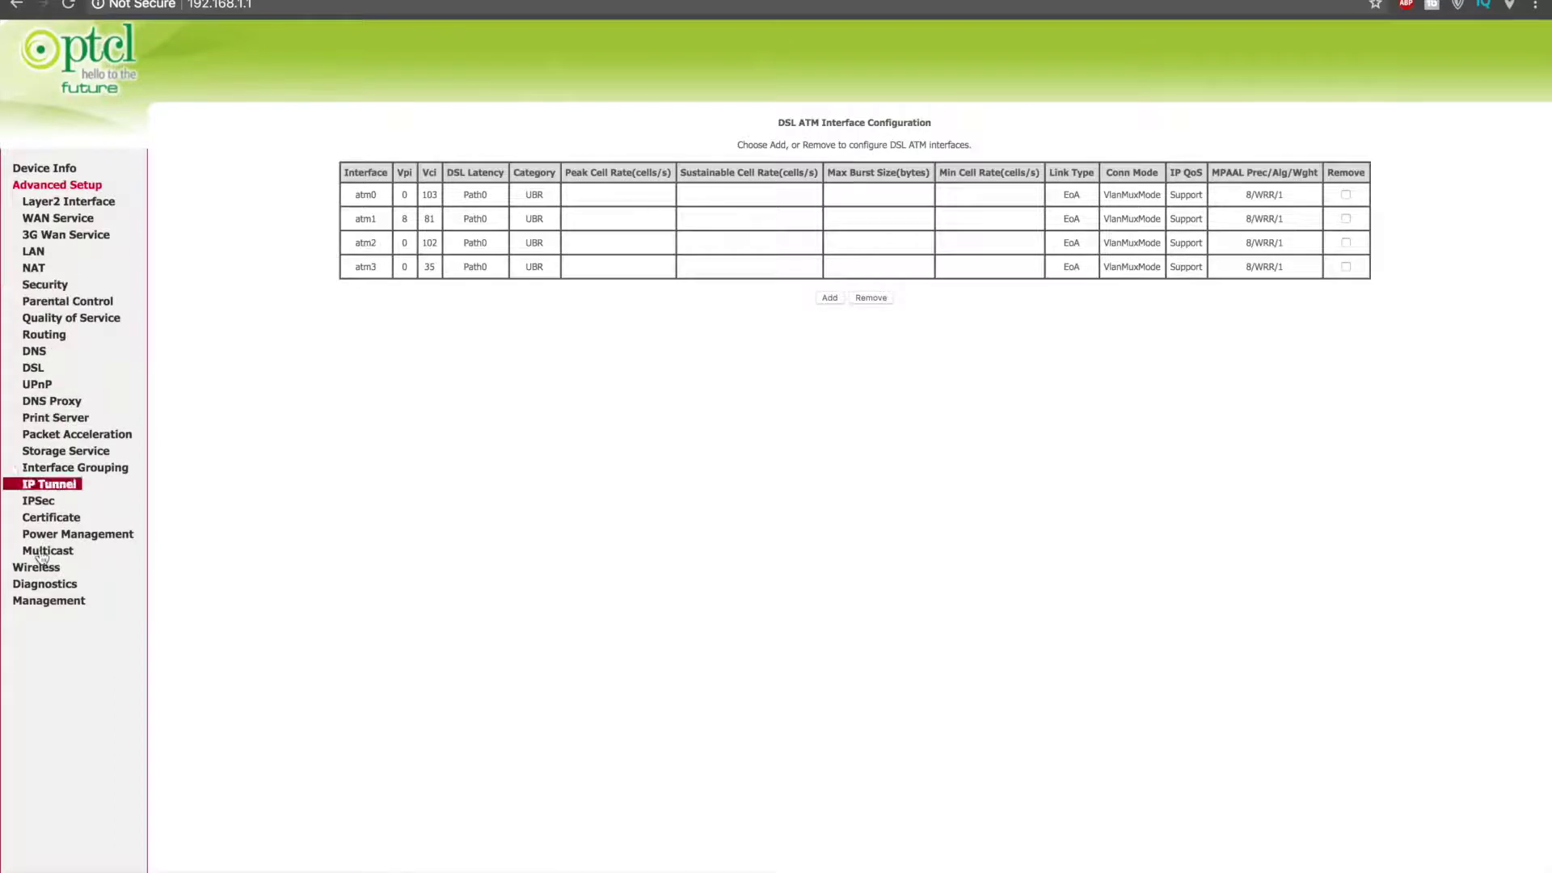
Step: Expand the Wireless section under Advanced Setup
left_click(41, 567)
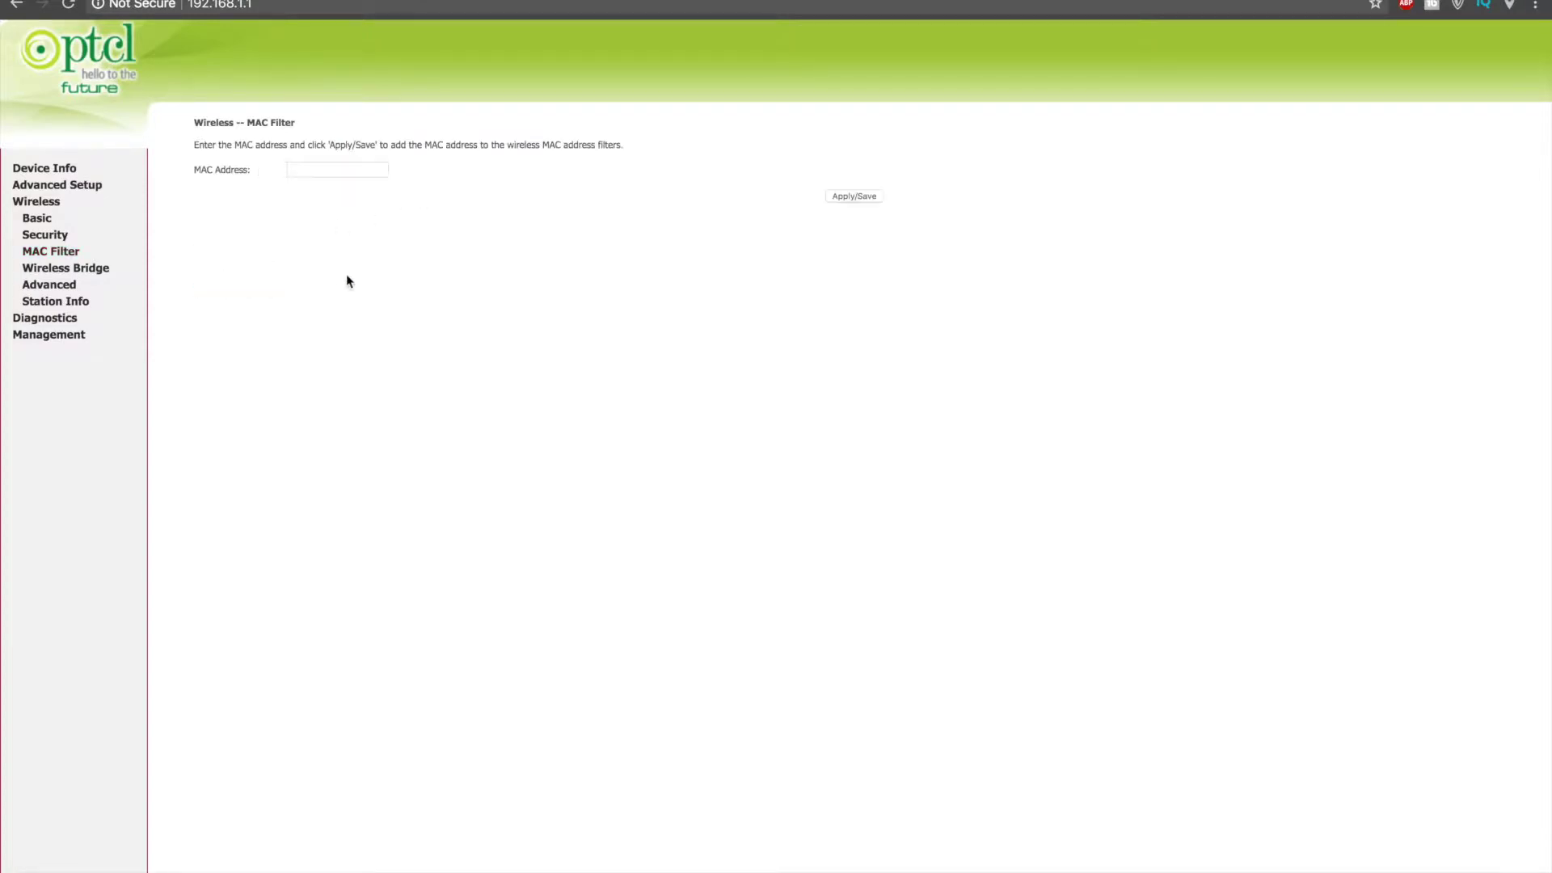
Step: Enter 00:08:22:ba:4b:22 in the MAC Filter's MAC Address field
left_click(335, 172)
type("00:08:22:ba:4b:22")
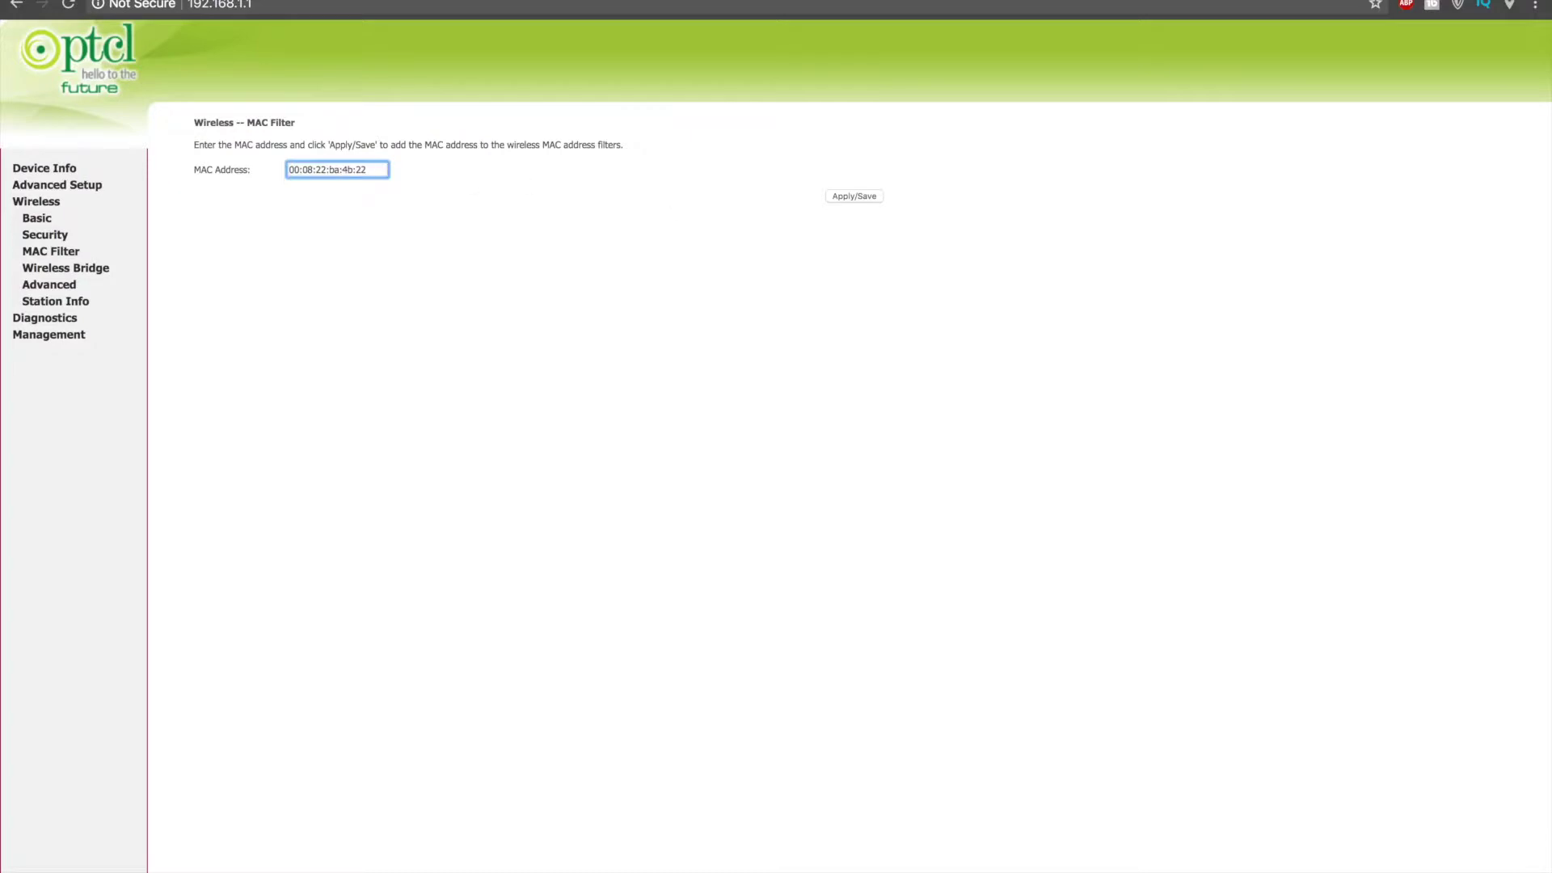